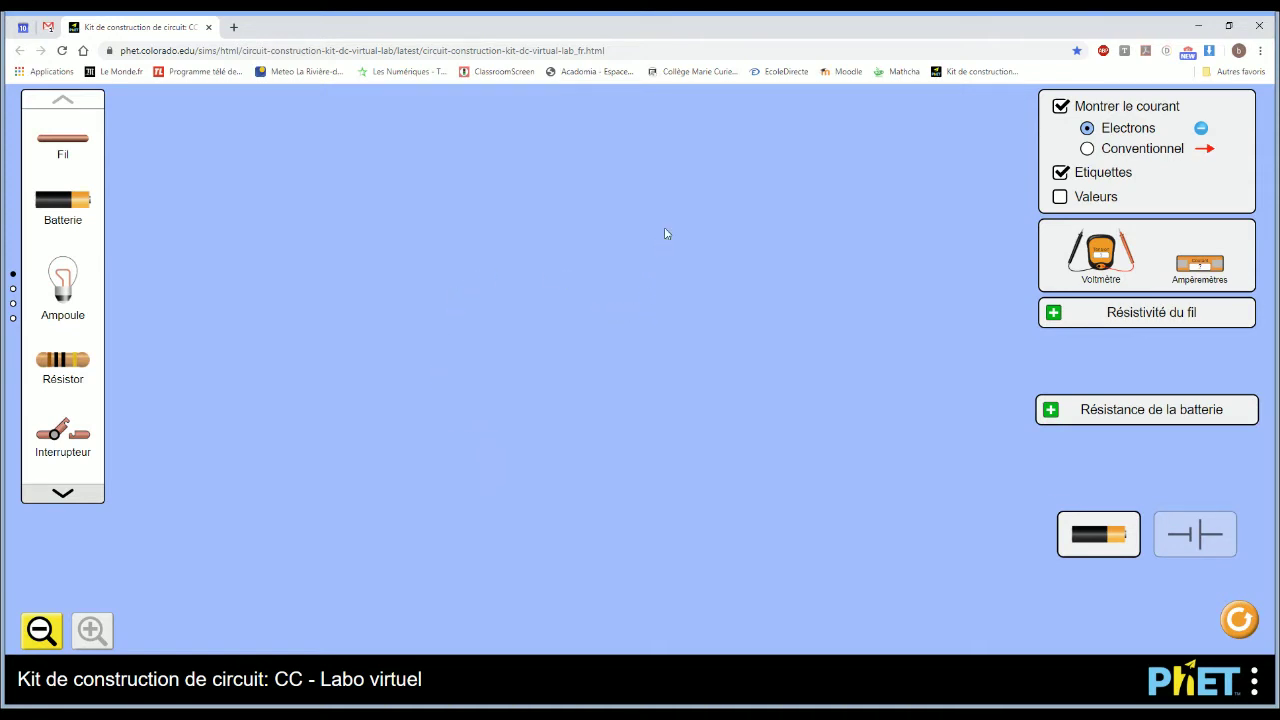
Switch the current display to Conventionnel and look through the available circuit components
click(1098, 153)
click(63, 494)
click(63, 494)
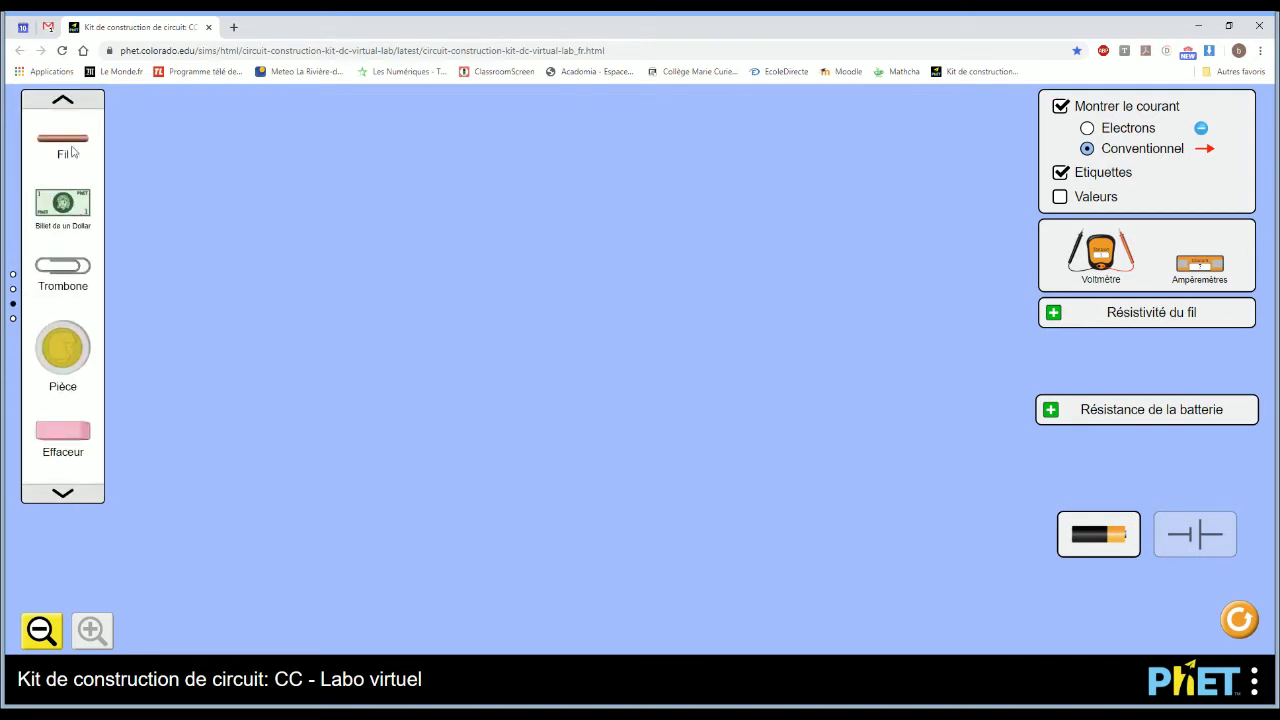
click(63, 99)
click(63, 99)
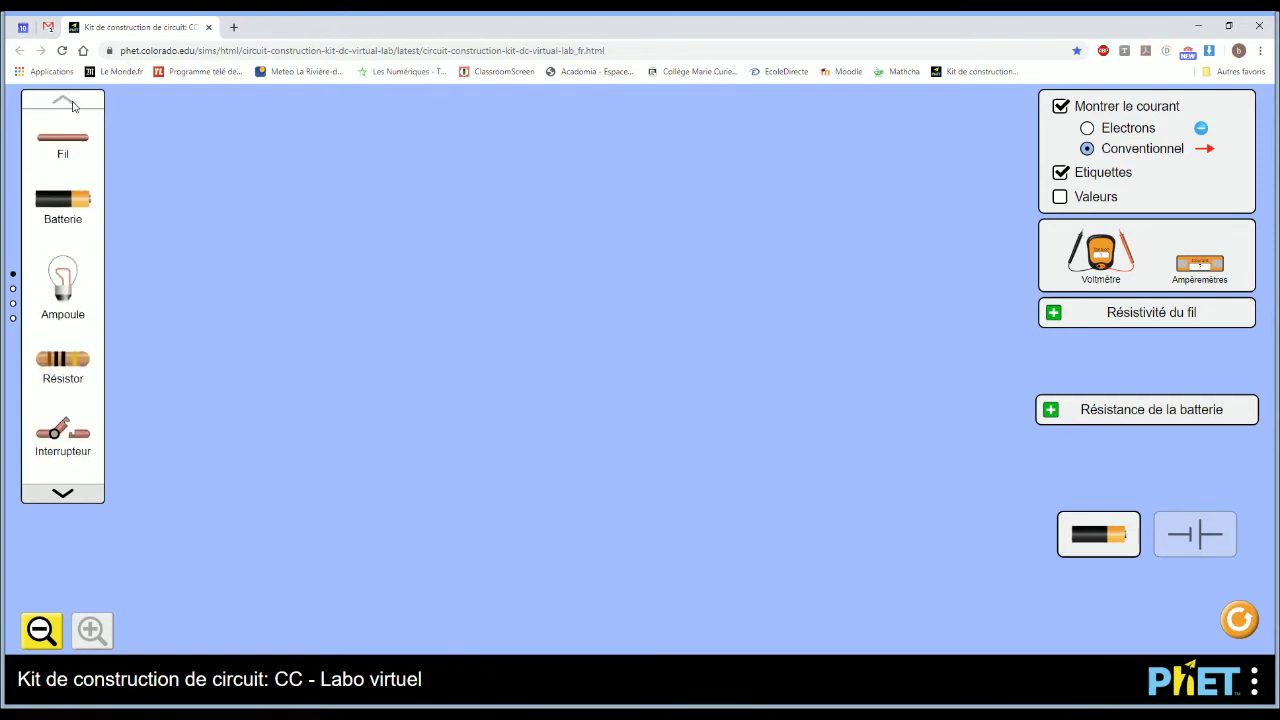
Place a battery in the work area, with a light bulb and a wire side by side below it
drag(70, 205, 521, 226)
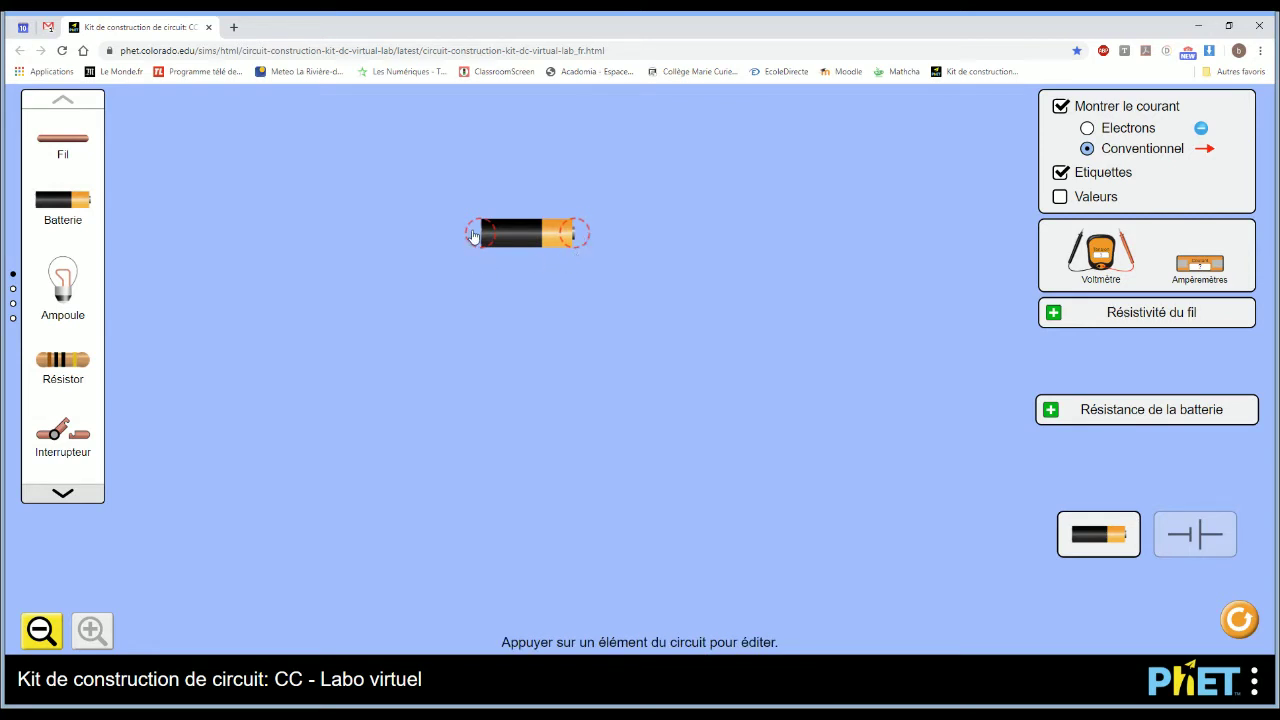
drag(66, 280, 392, 432)
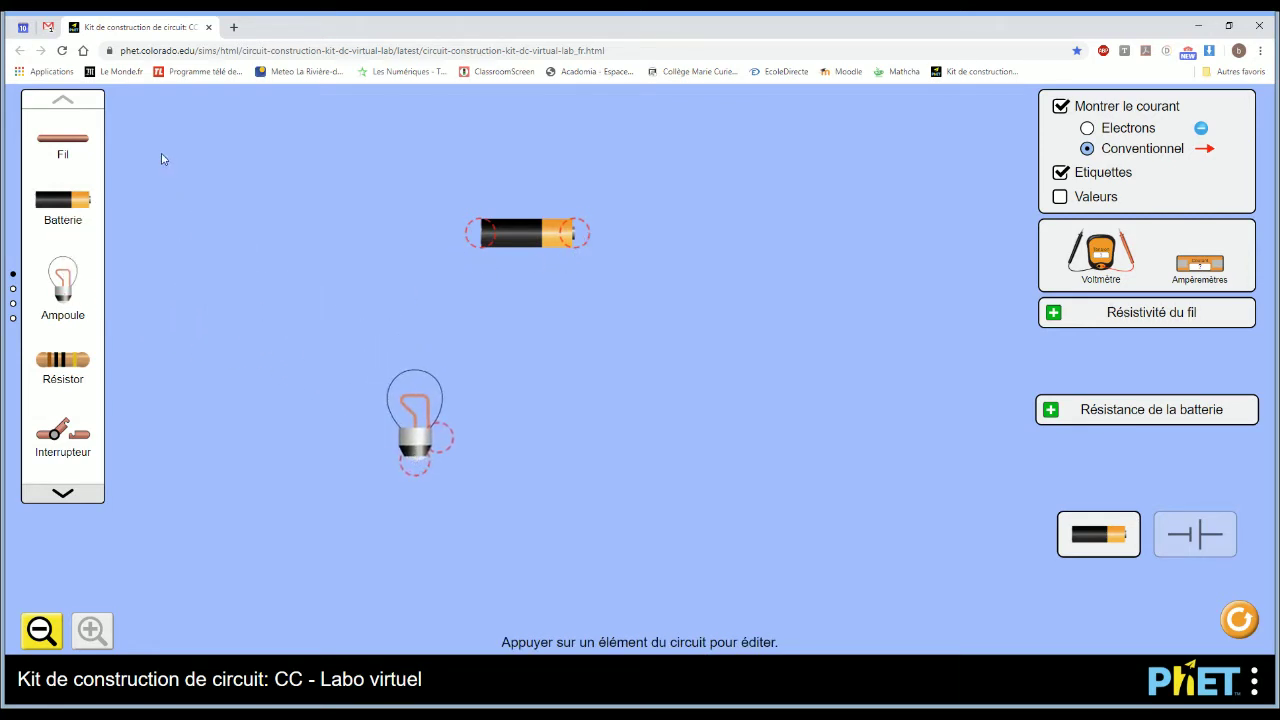
drag(62, 148, 617, 453)
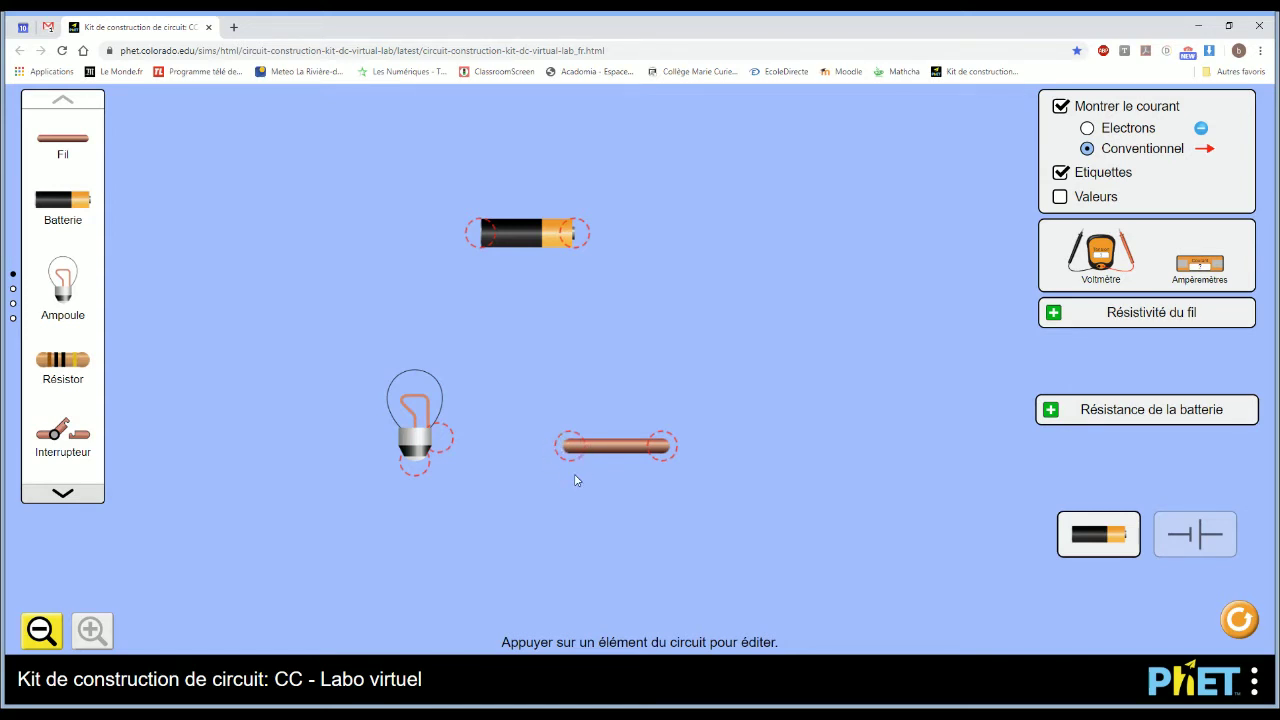
Connect one end of the wire to the battery's positive terminal and extend its free end down to the right
drag(611, 455, 752, 334)
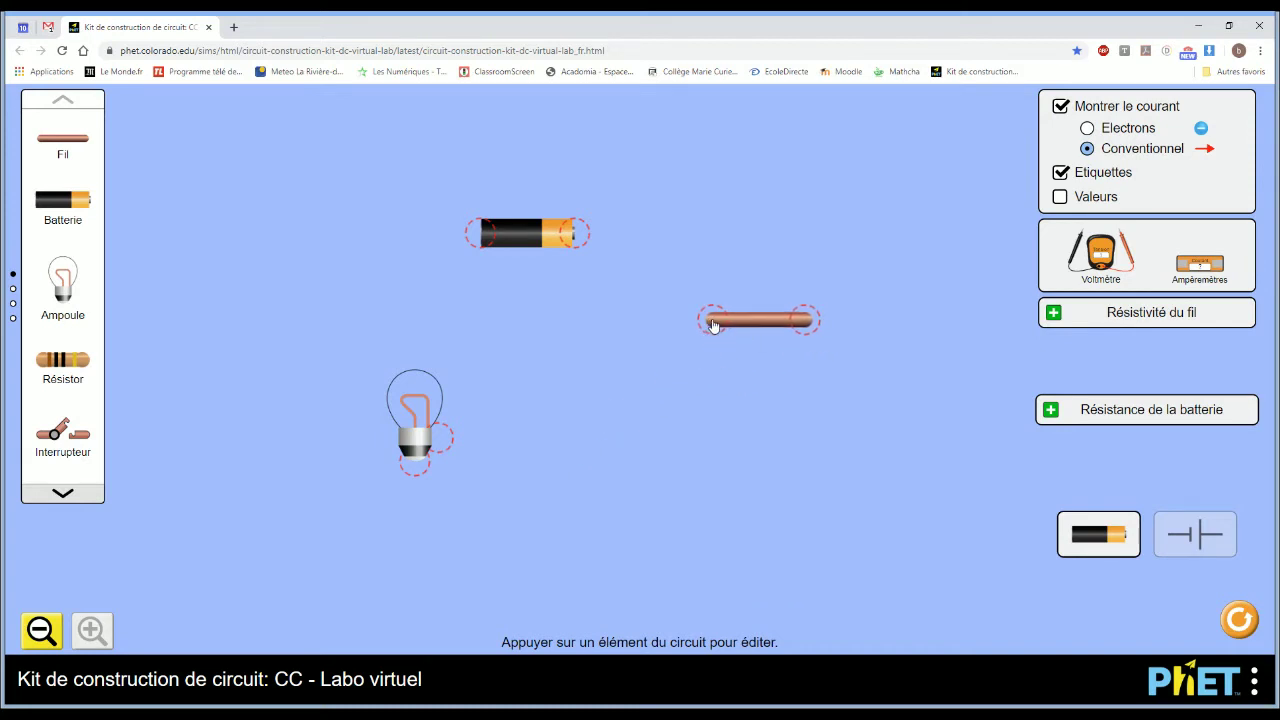
drag(713, 325, 589, 248)
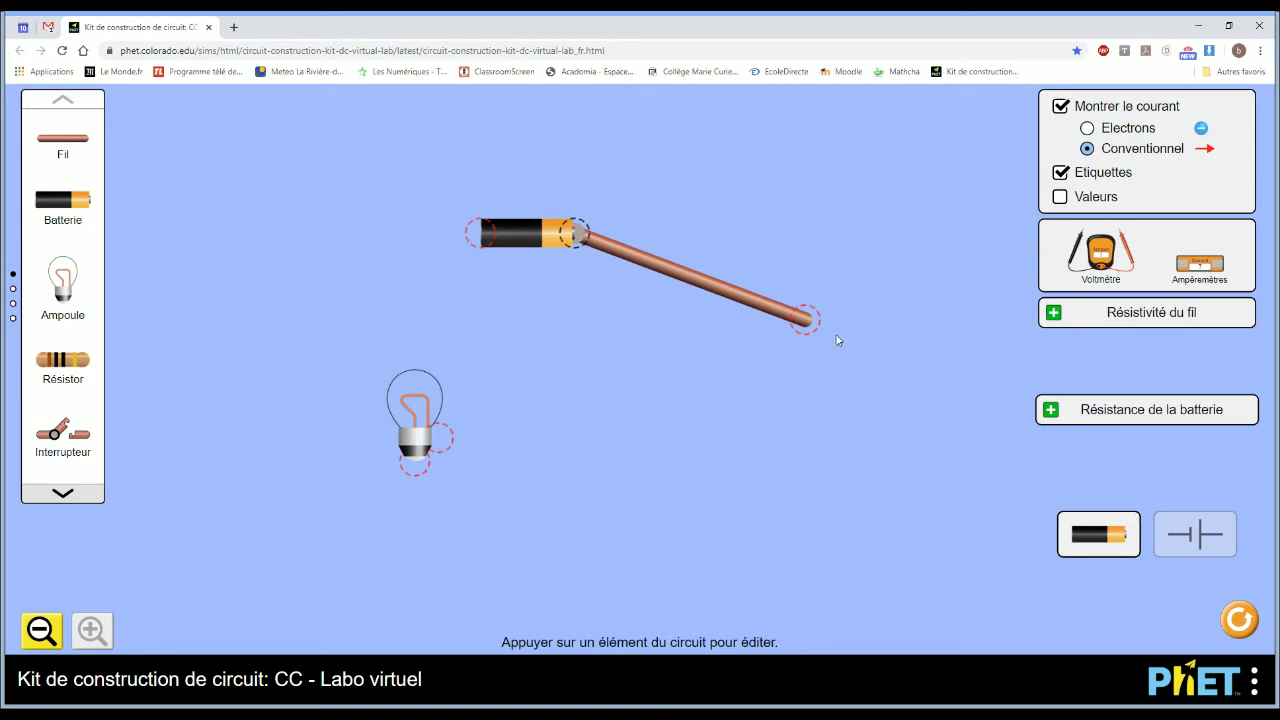
drag(808, 320, 786, 348)
Move the bulb farther left and tilt it by shifting its side terminal
drag(423, 398, 404, 440)
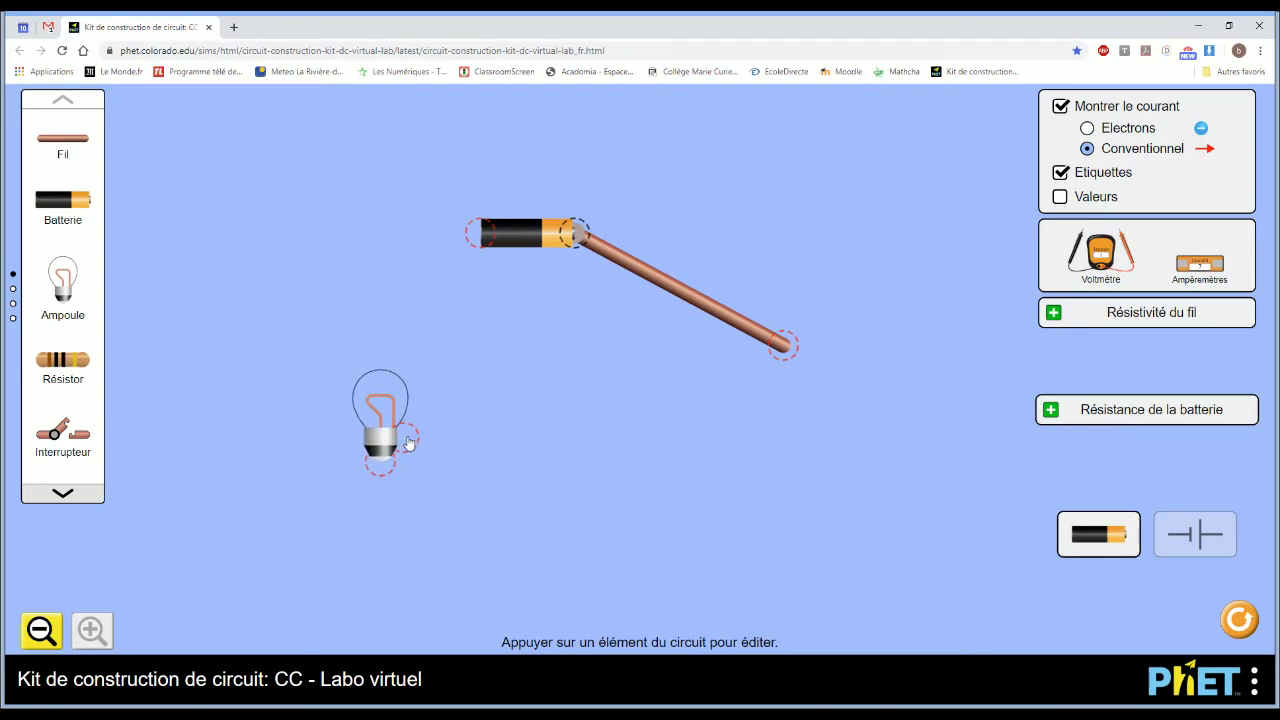
drag(411, 434, 380, 383)
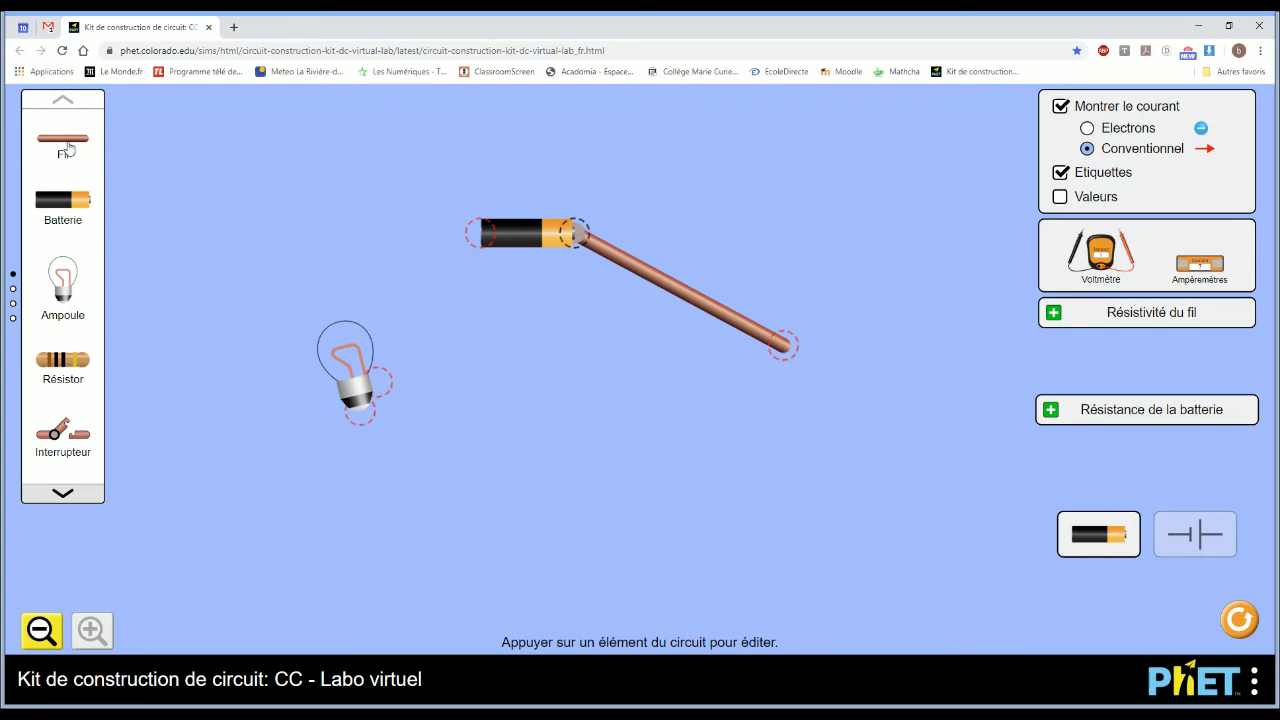
Attach a second wire to the battery's positive terminal, and delete that wire again
drag(68, 147, 636, 225)
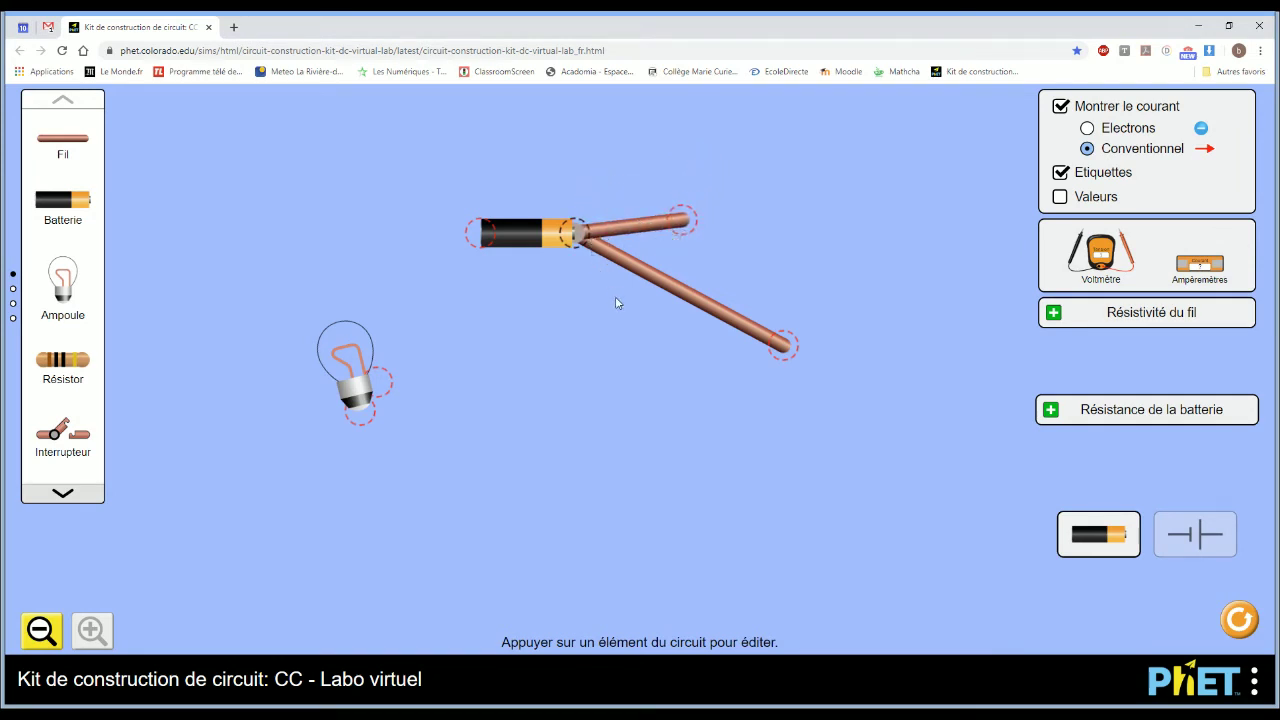
mouse_move(634, 228)
mouse_down()
mouse_move(648, 224)
mouse_move(610, 228)
mouse_up()
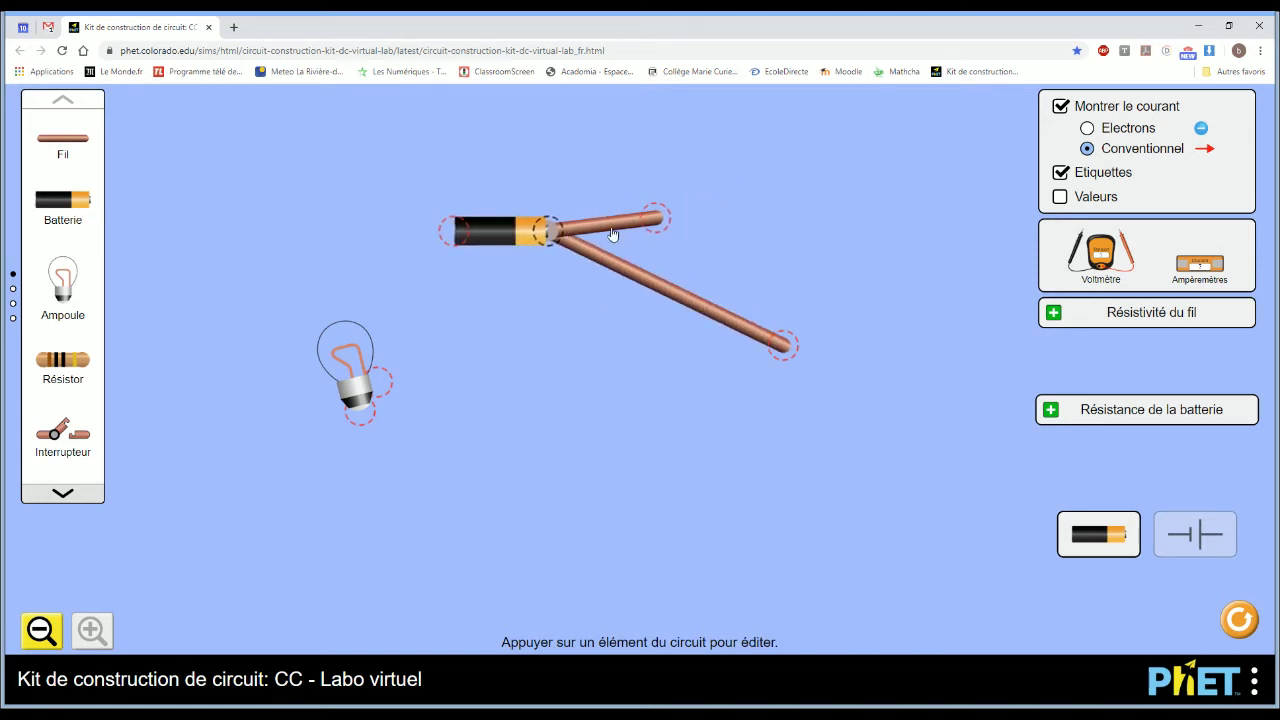
click(612, 233)
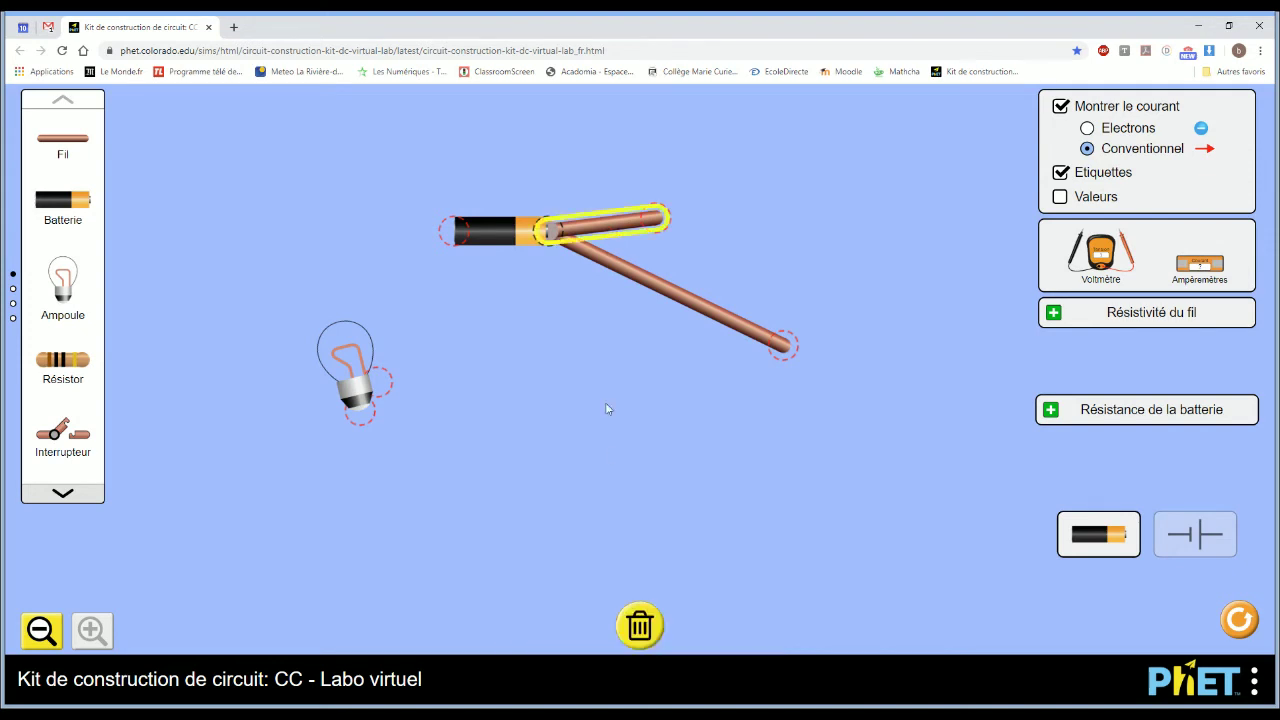
click(641, 624)
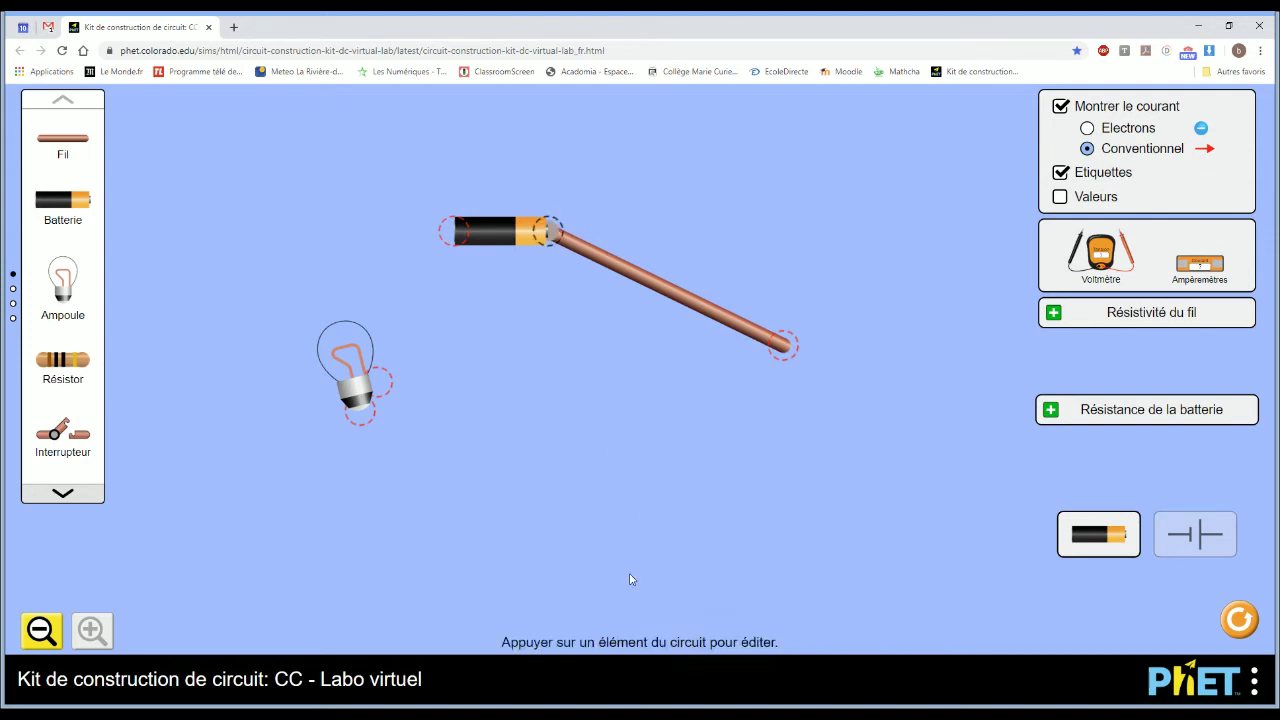
Connect a new wire to the free end of the first wire and extend it down to the left
drag(87, 150, 590, 428)
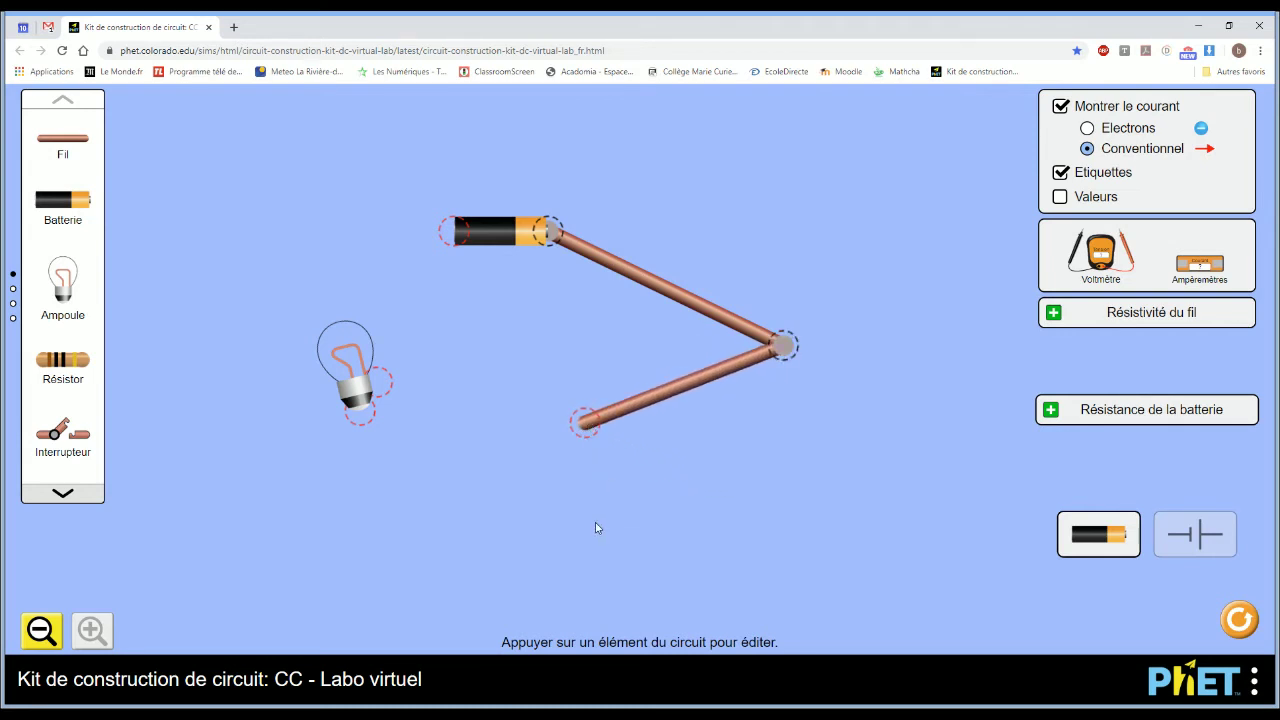
Reverse the battery's polarity and flip it back to its original direction
click(497, 238)
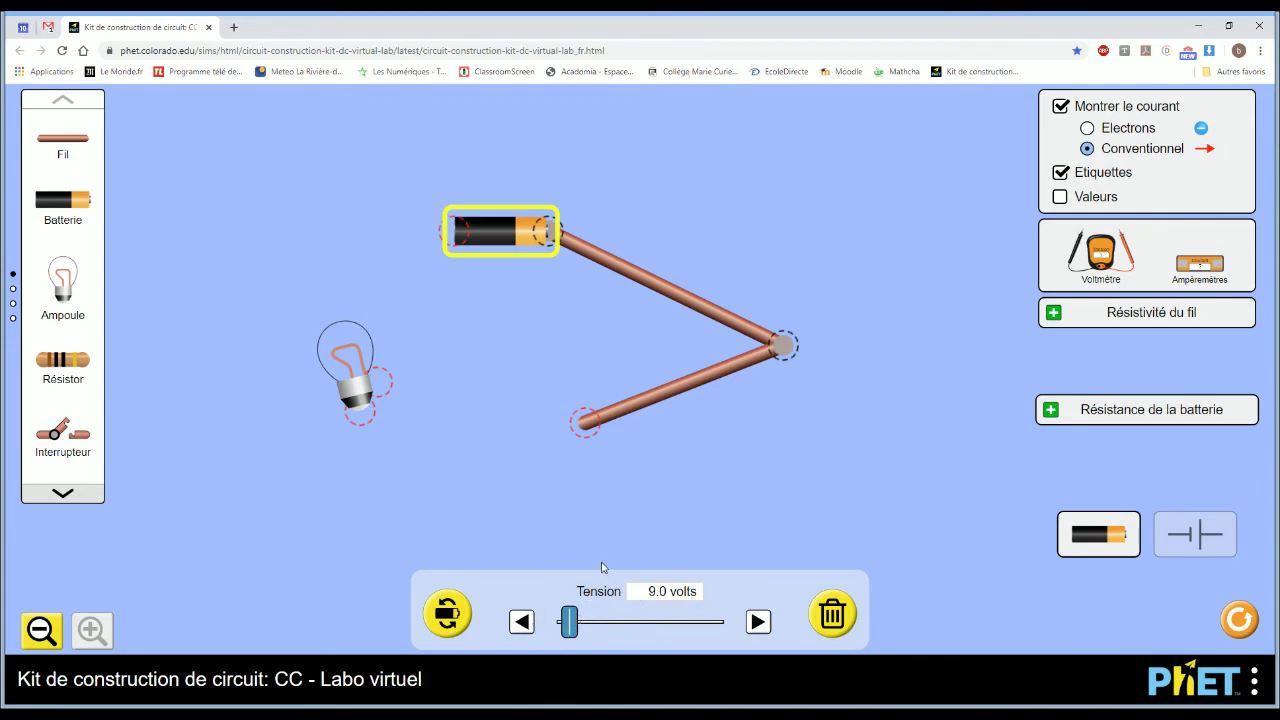
click(447, 617)
click(447, 617)
click(477, 519)
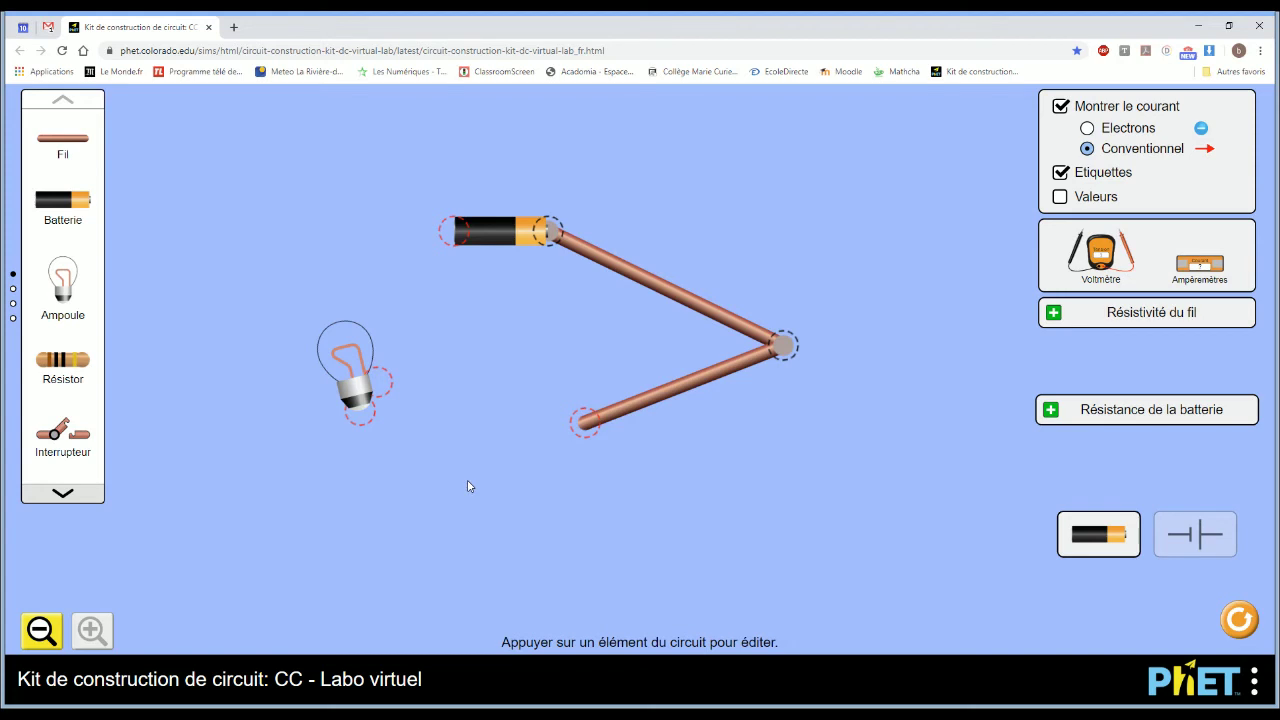
Place a switch below the bulb and try it closed and open, leaving it closed
drag(70, 436, 460, 520)
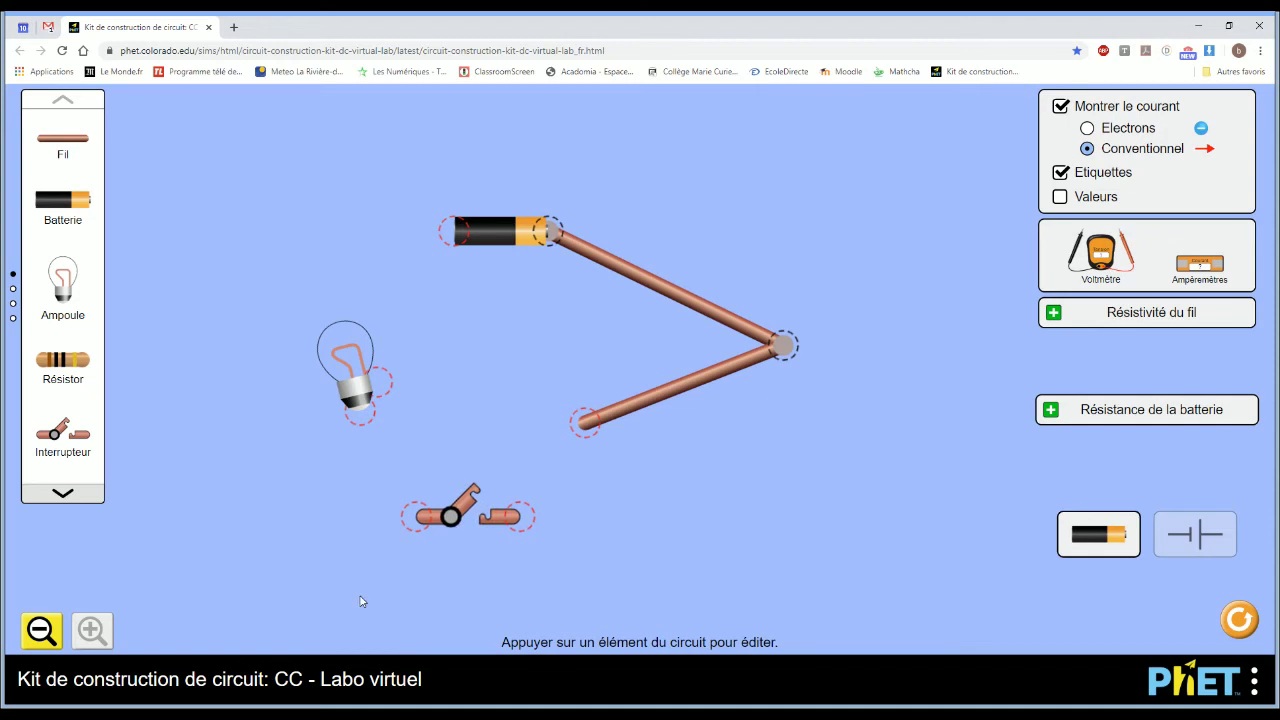
click(478, 482)
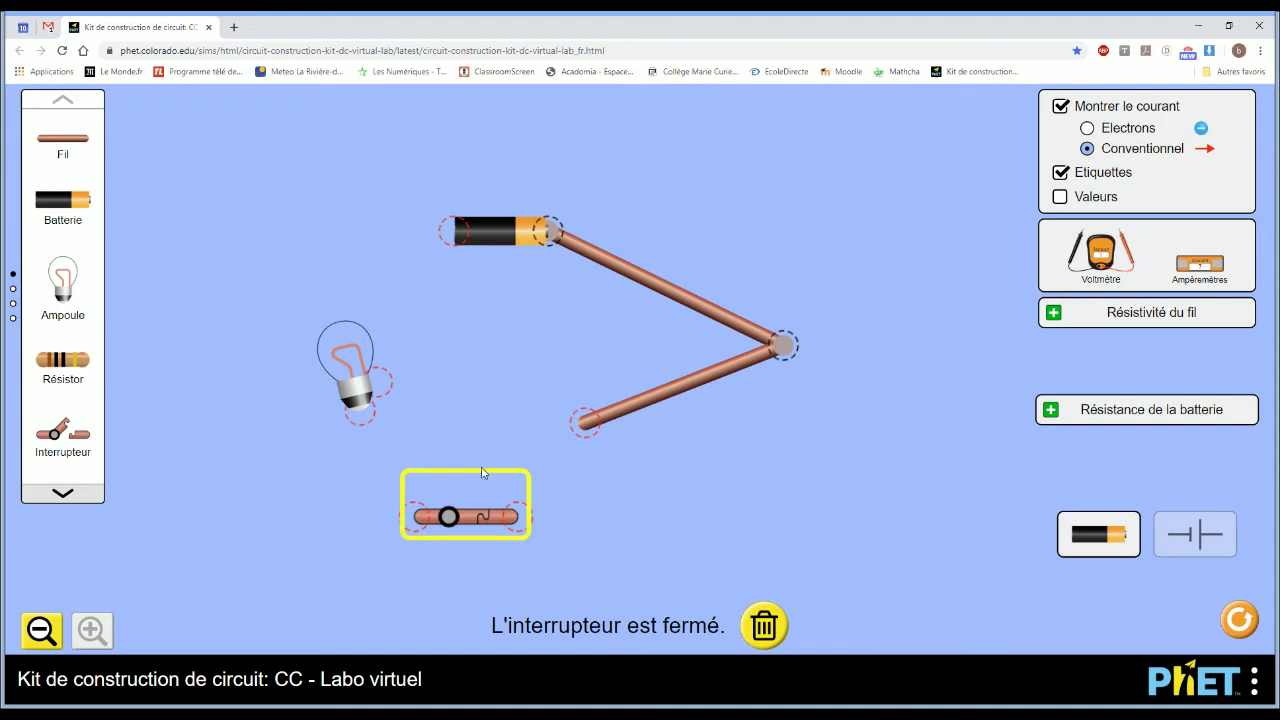
click(469, 521)
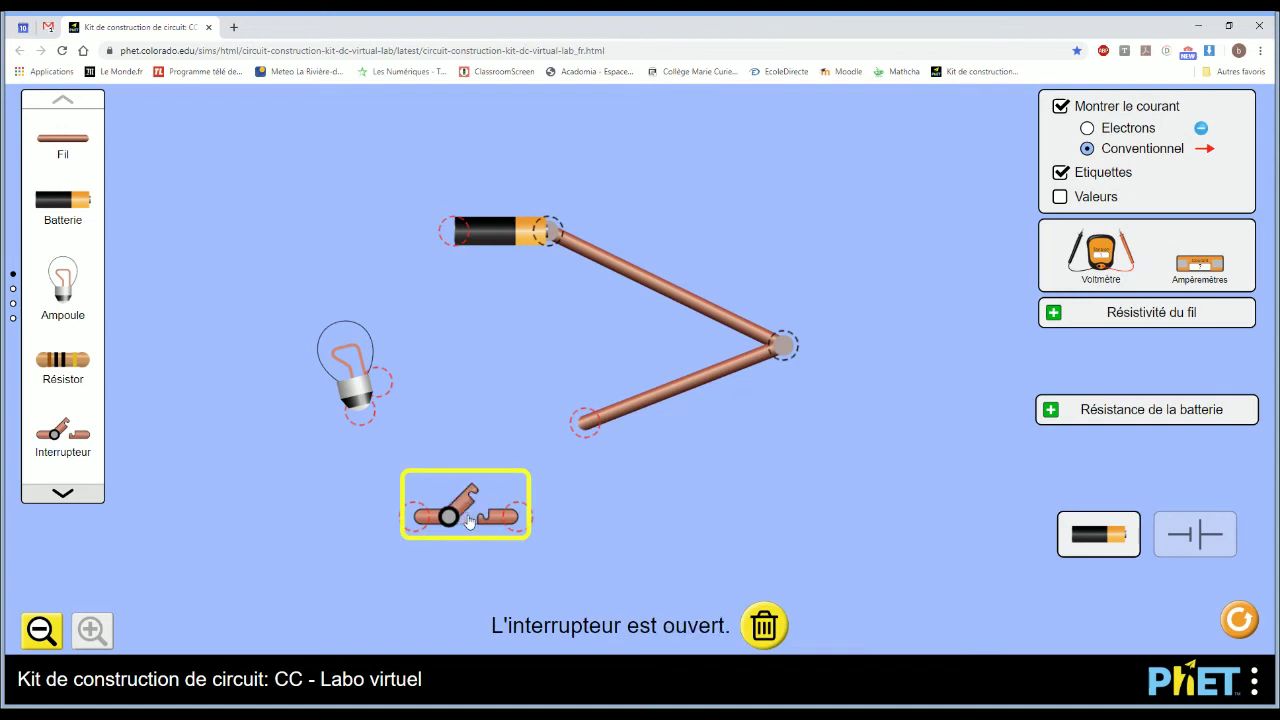
click(469, 521)
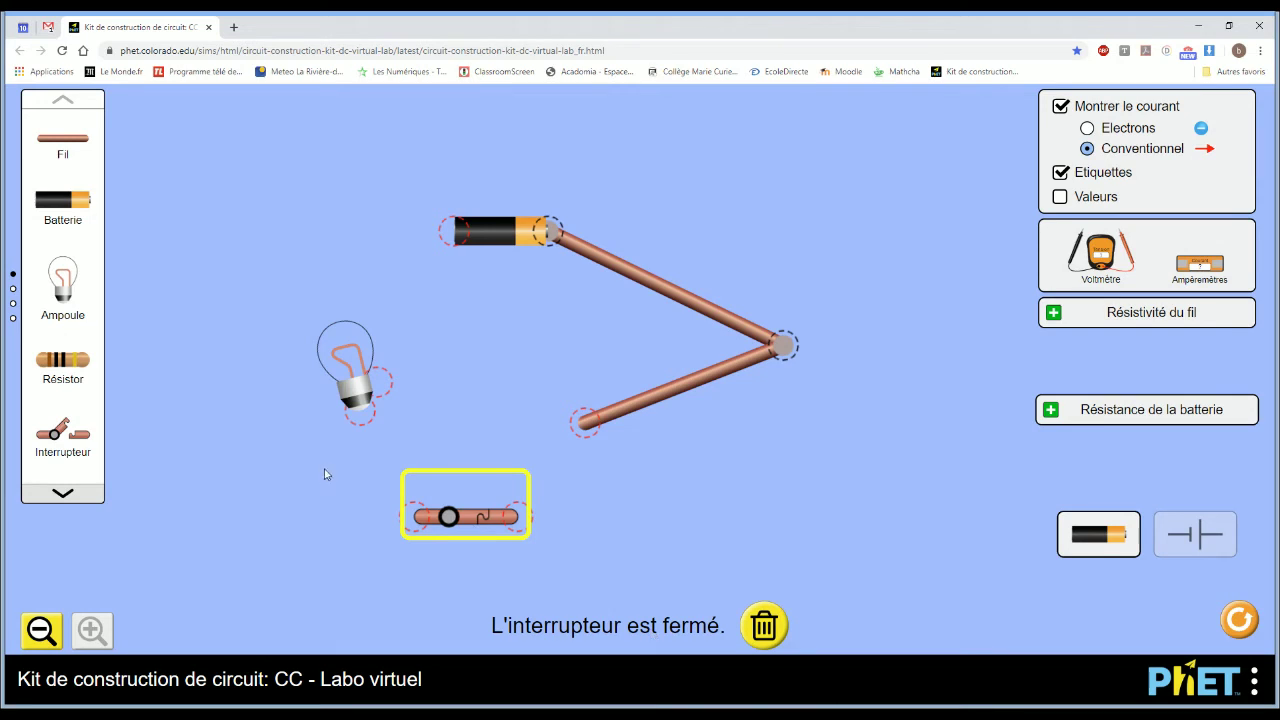
click(332, 492)
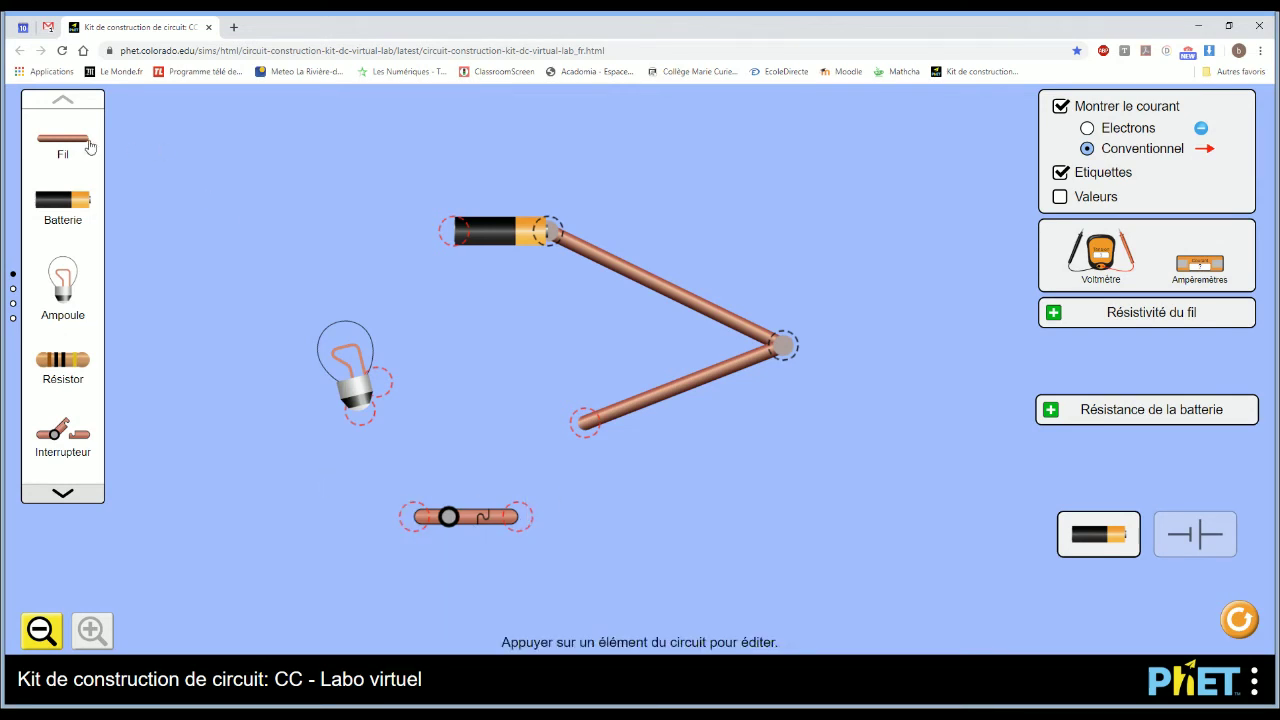
Short-circuit the battery with a third wire from the second wire's free end to the negative terminal, and delete that wire
drag(63, 143, 462, 332)
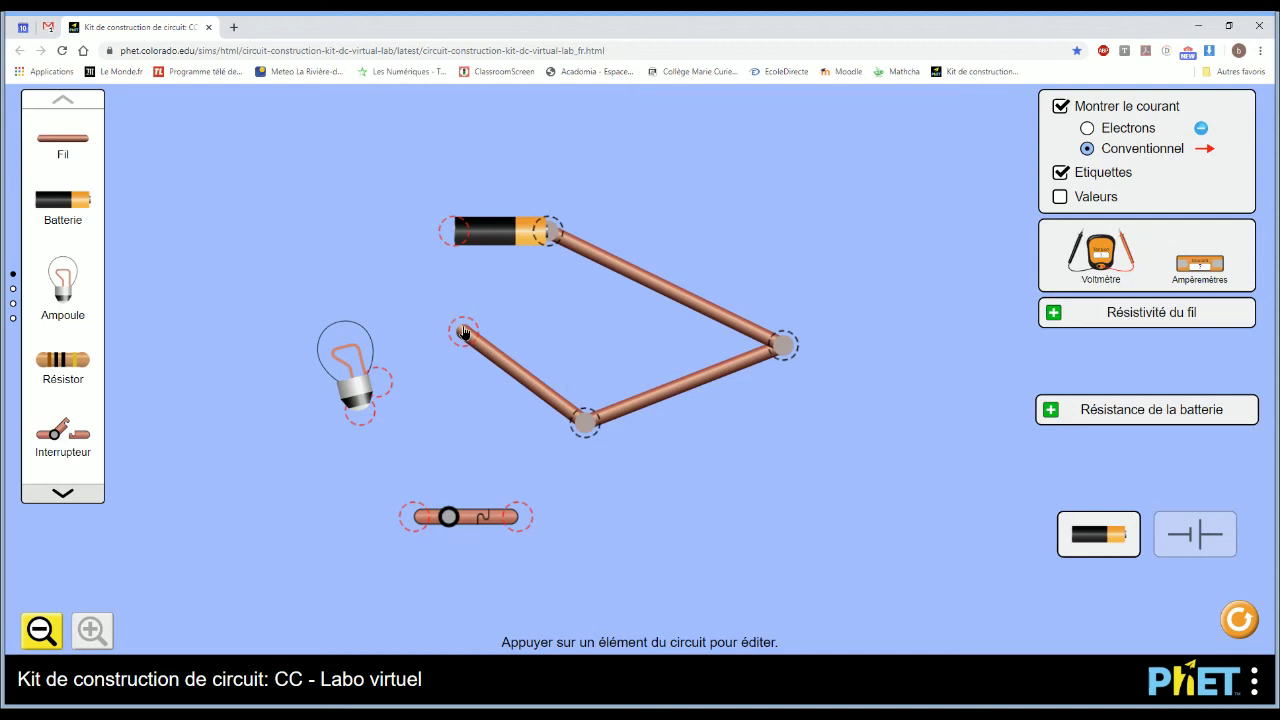
drag(463, 332, 459, 250)
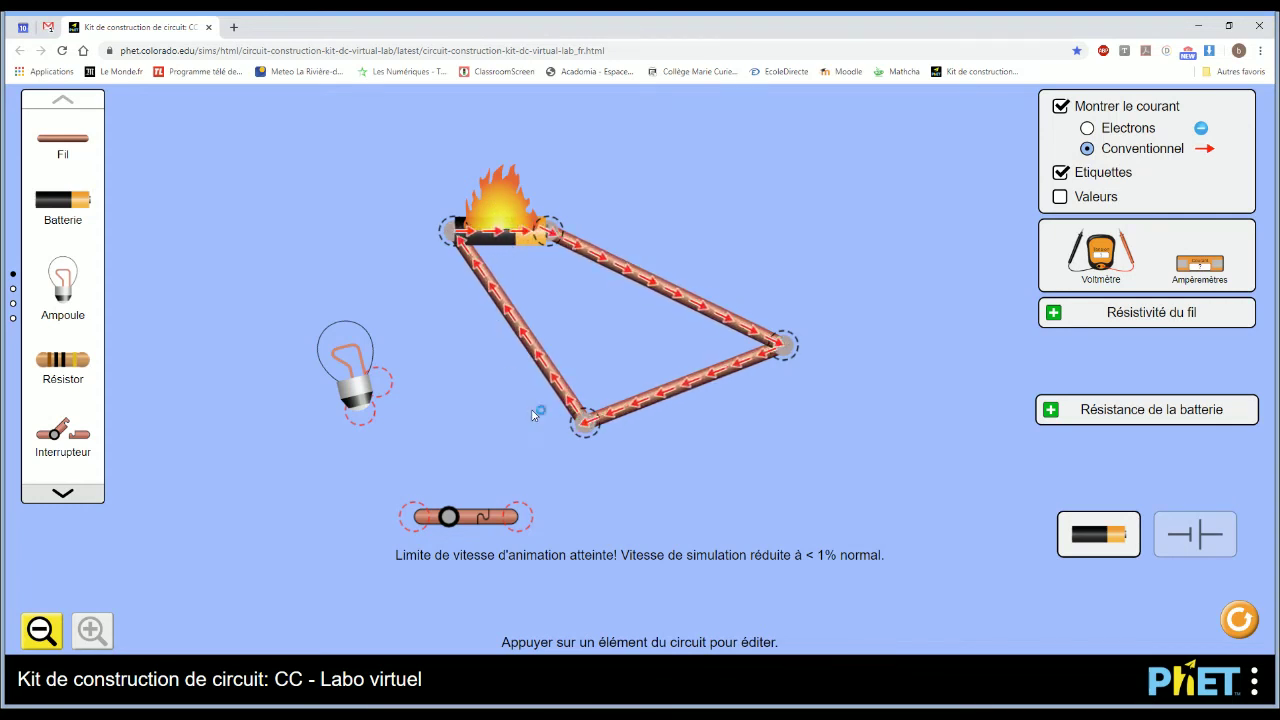
click(495, 290)
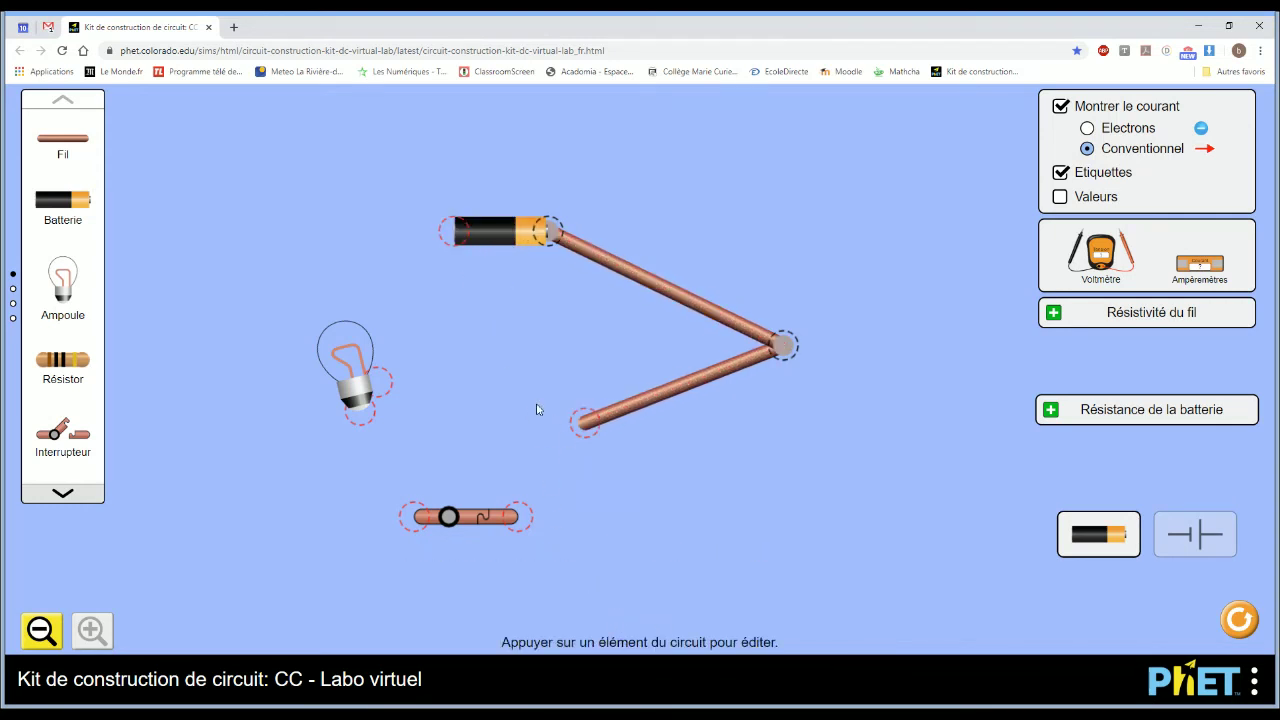